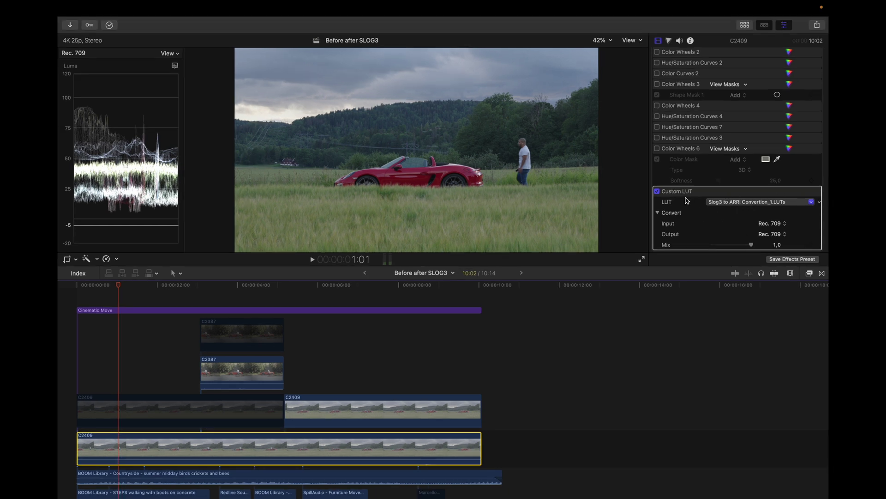
Compare the selected C2409 clip with the Slog3 to ARRI Custom LUT off and on, leaving it on
left_click(657, 191)
left_click(658, 191)
left_click(657, 190)
left_click(657, 190)
left_click(657, 191)
left_click(658, 190)
scroll(670, 217, "up", 3)
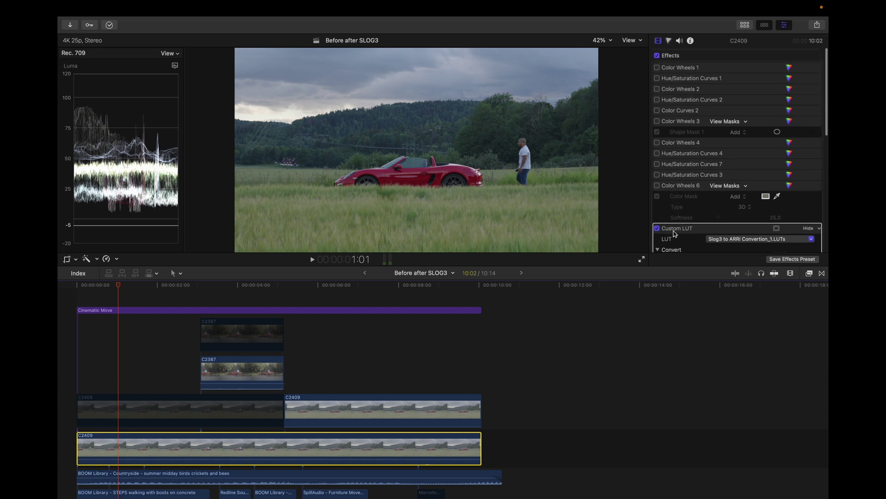
left_click(658, 228)
left_click(657, 228)
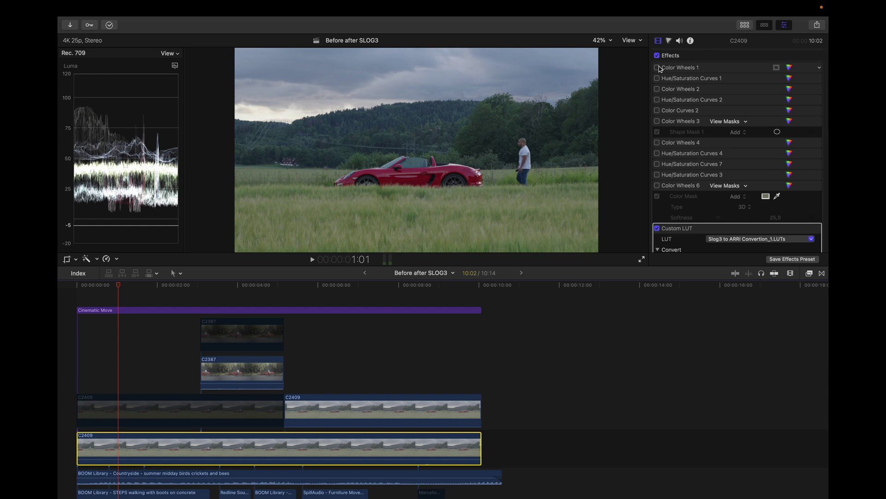
Review the wheels of the Color Wheels 1 correction on clip C2409 and enable the correction
left_click(790, 68)
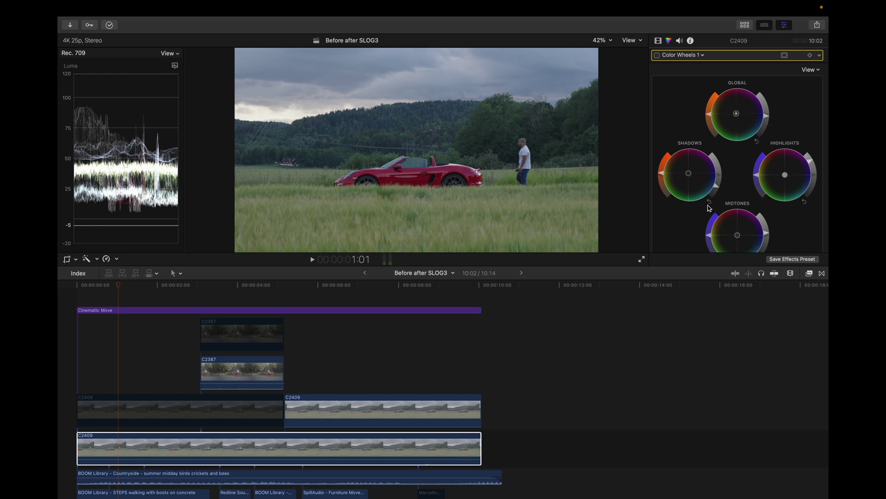
scroll(809, 165, "down", 2)
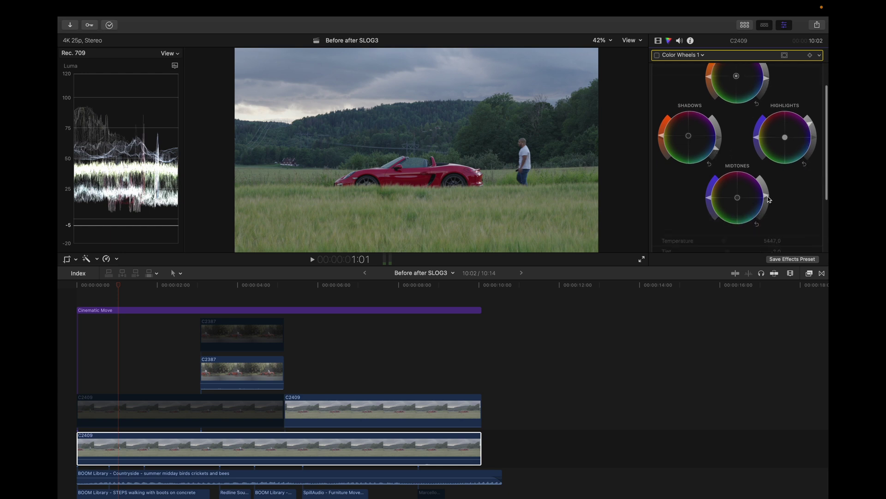
scroll(768, 199, "up", 2)
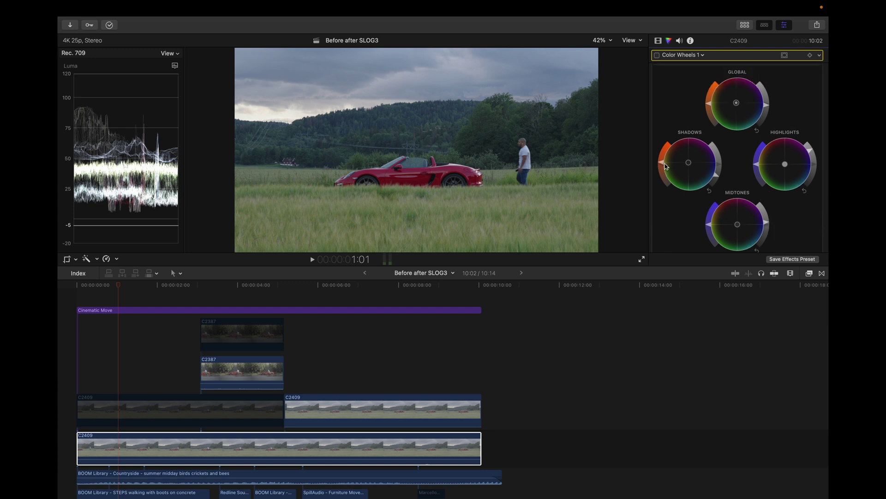
key("super+6")
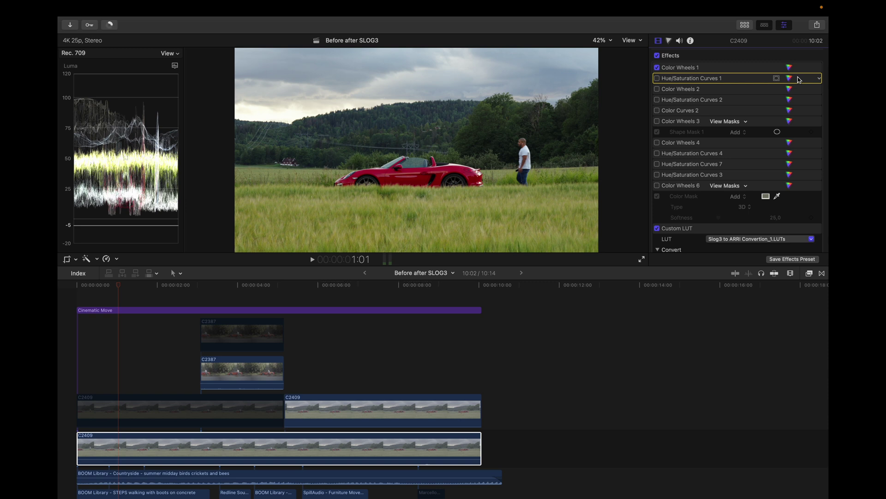
Enable Hue/Saturation Curves 1 on the clip and inspect its Hue vs Hue and Hue vs Sat curves
left_click(790, 79)
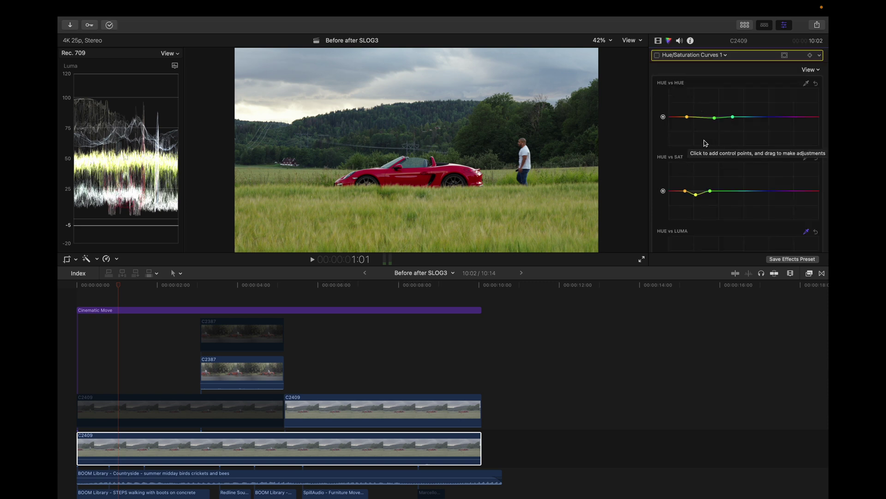
left_click(686, 117)
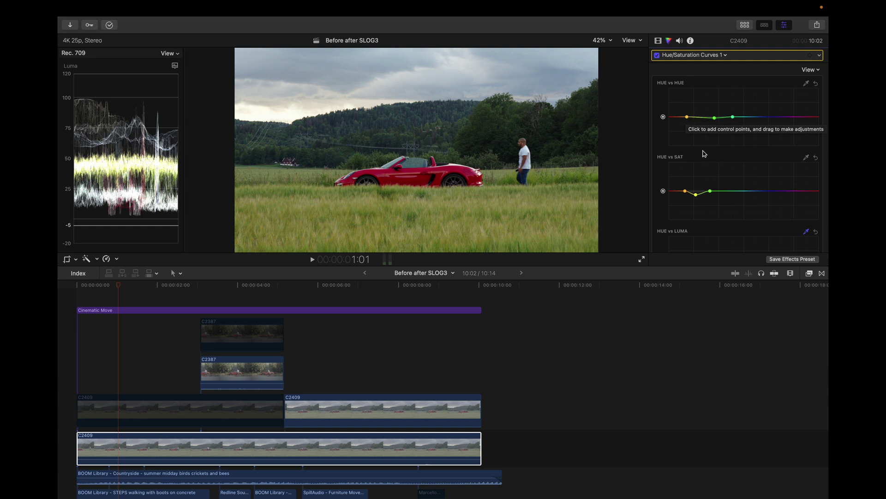
scroll(705, 154, "down", 3)
scroll(710, 163, "up", 3)
mouse_move(715, 118)
left_mouse_down()
mouse_move(714, 138)
mouse_move(713, 91)
mouse_move(715, 118)
left_mouse_up()
mouse_move(695, 194)
left_mouse_down()
mouse_move(693, 239)
mouse_move(697, 196)
left_mouse_up()
left_click(725, 55)
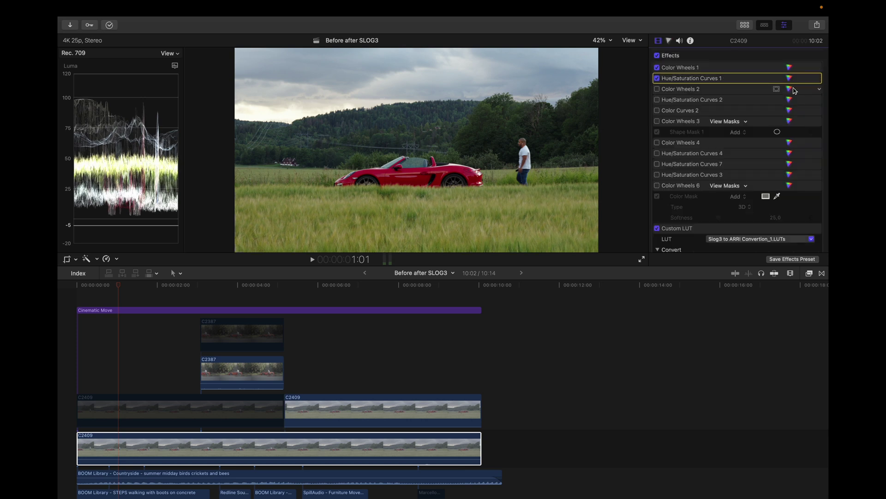
Enable the Color Wheels 2 and Hue/Saturation Curves 2 corrections on the clip while reviewing their adjustments
left_click(791, 90)
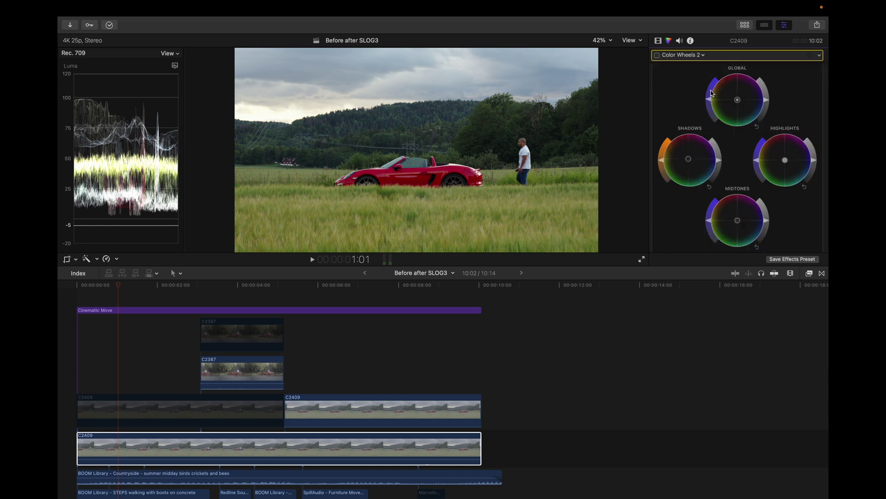
left_click(660, 55)
left_click(791, 102)
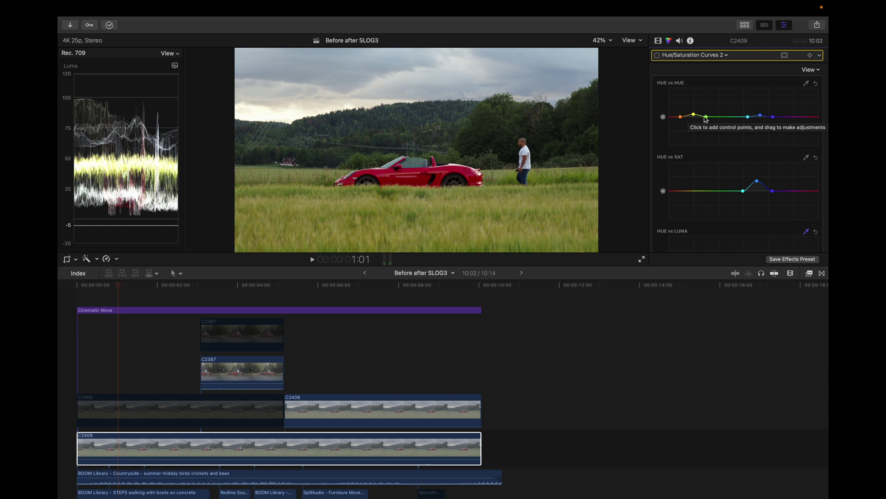
left_click(657, 56)
scroll(698, 134, "down", 2)
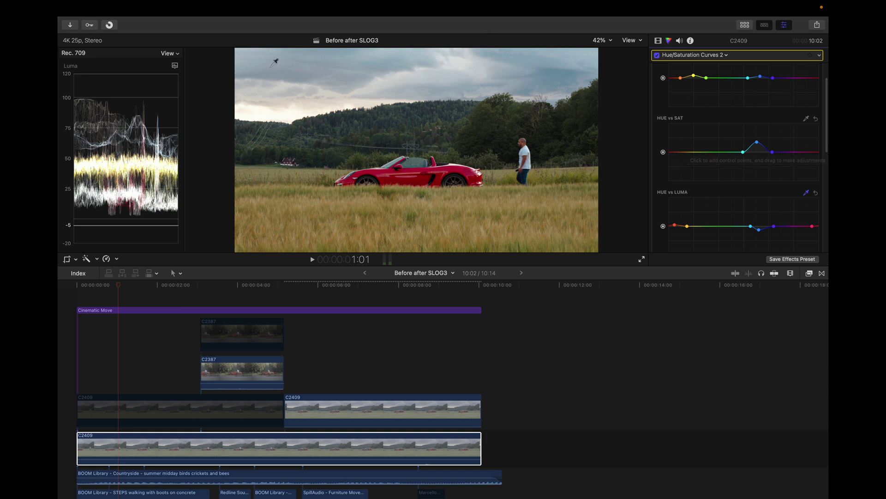
key("ctrl+super+4")
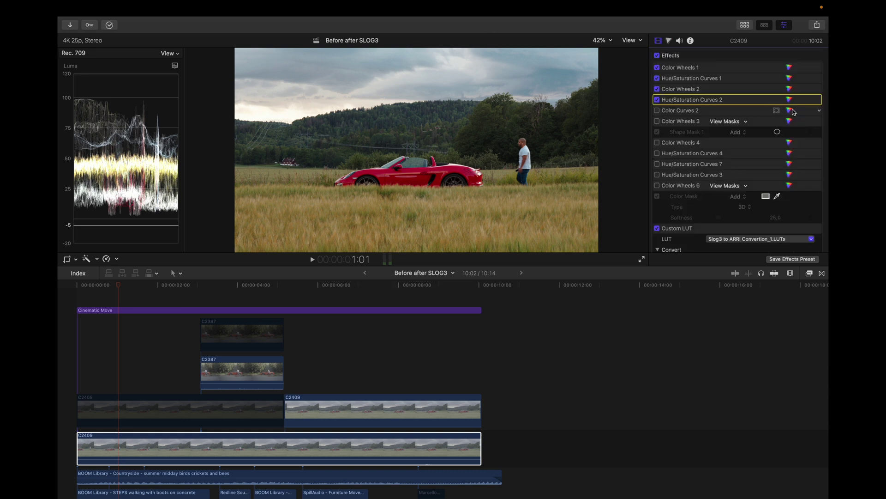
Review the luma and blue curves of Color Curves 2 and enable the correction
left_click(792, 111)
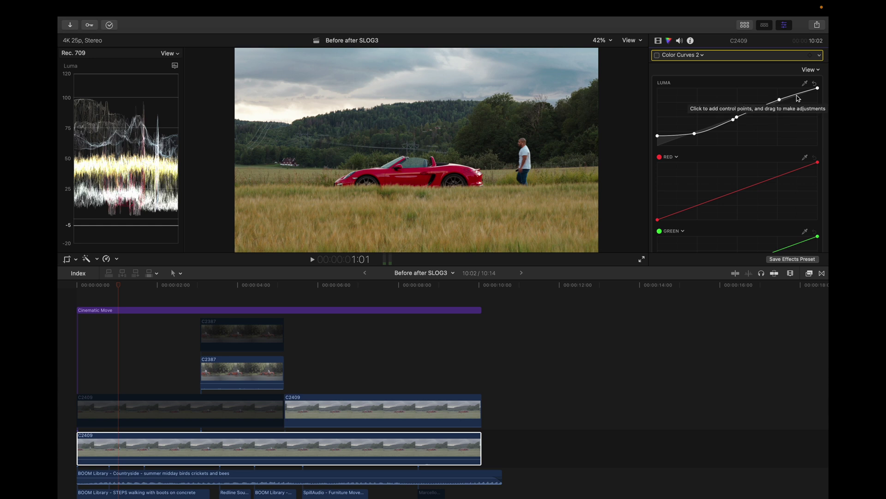
scroll(705, 106, "down", 5)
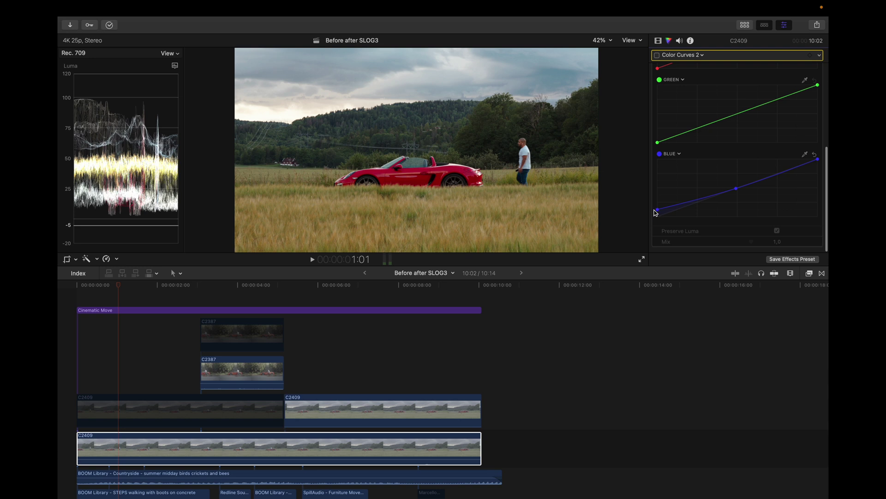
left_click(657, 55)
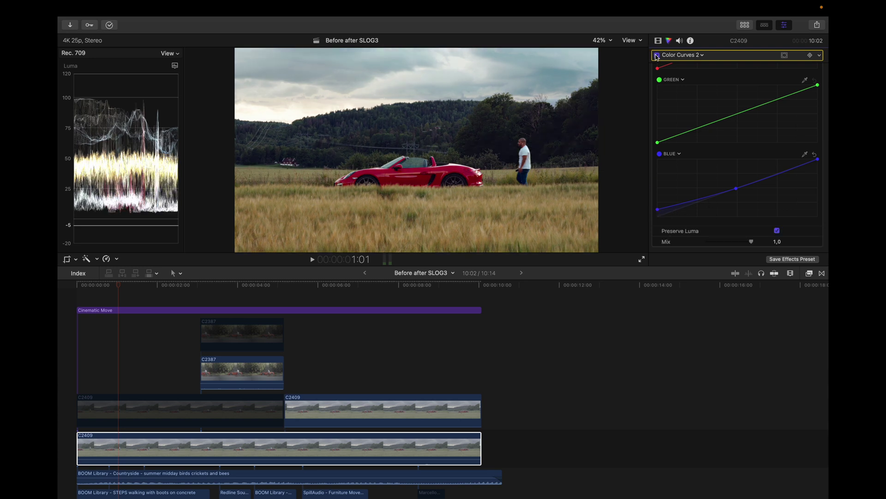
scroll(721, 131, "up", 5)
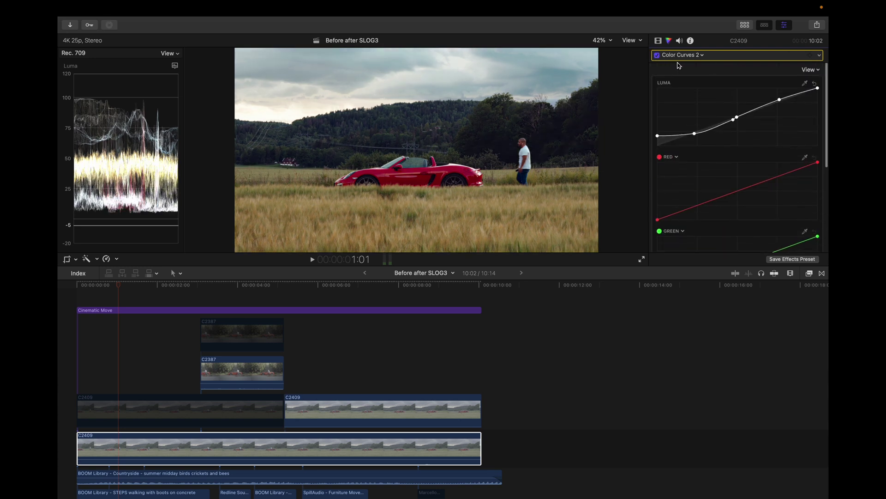
Compare the clip with all effects off and on, and preview the graded footage in full screen
left_click(658, 41)
left_click(657, 55)
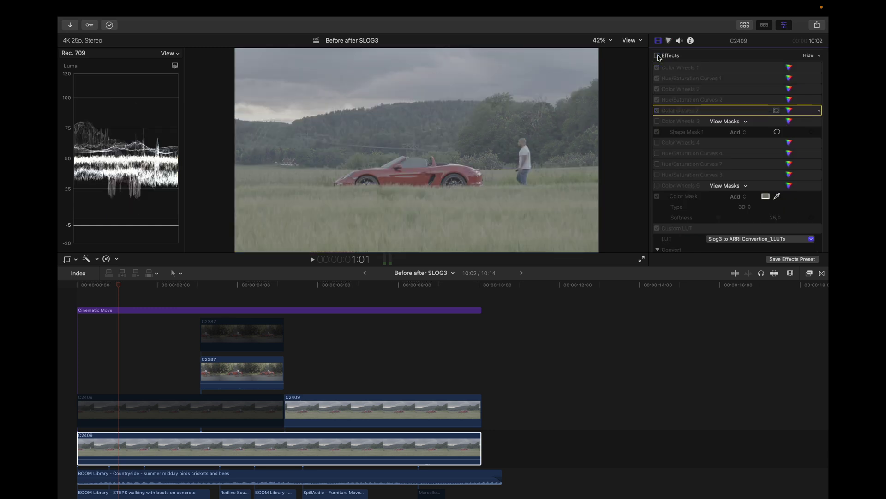
left_click(658, 56)
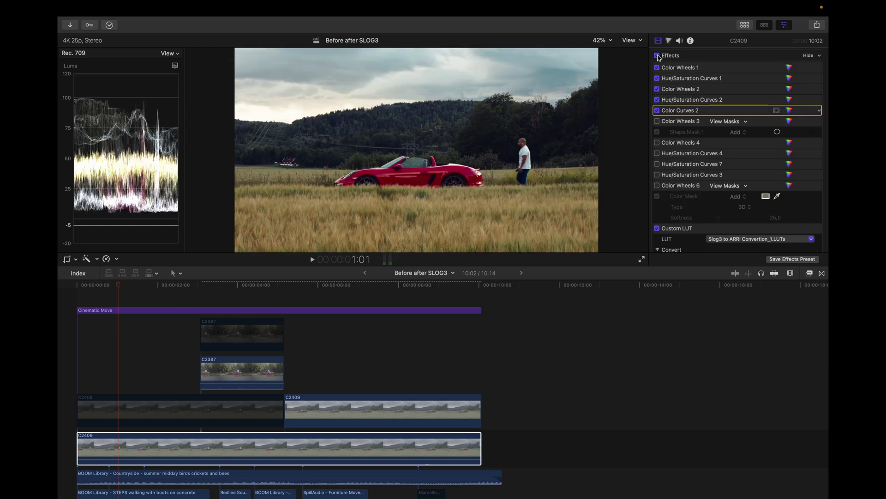
left_click(641, 259)
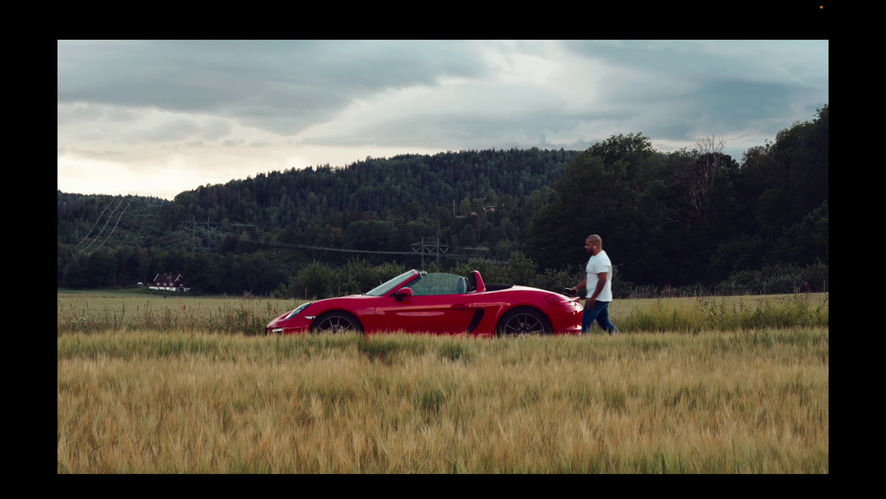
key("Escape")
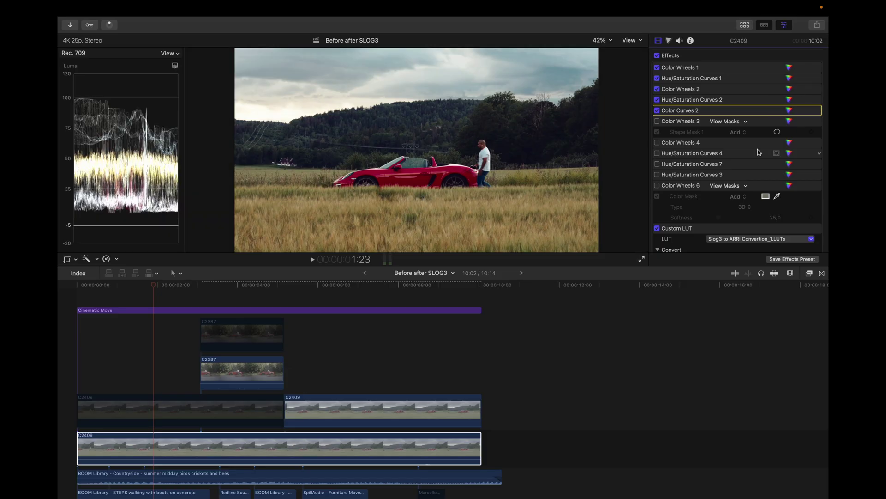
Enable Color Wheels 3 with its Shape Mask 1 outline around the car, comparing the image with the correction off and on
left_click(778, 132)
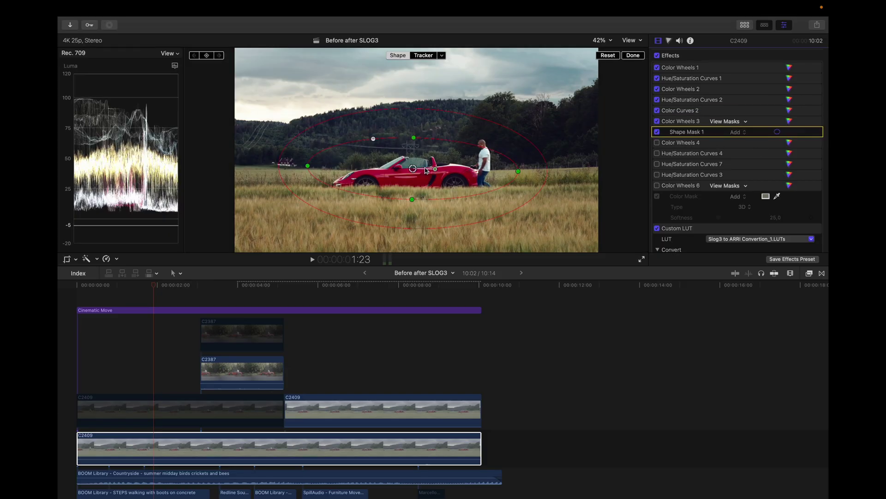
left_click(789, 121)
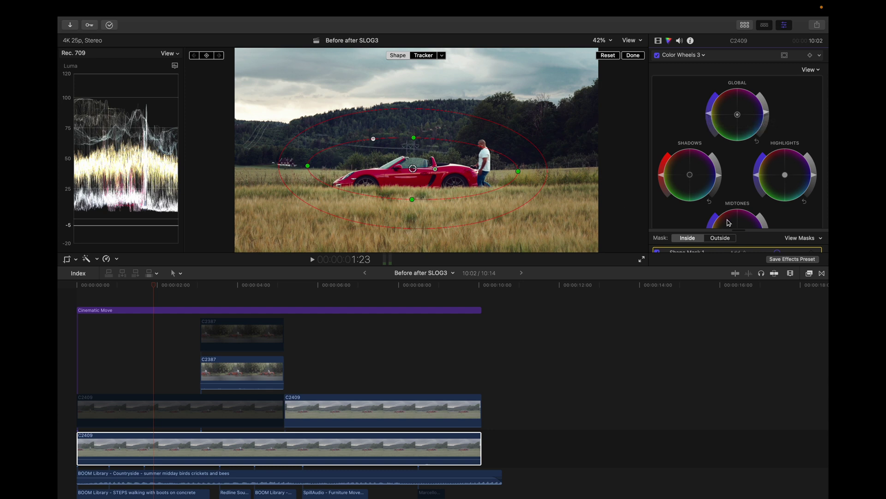
left_click(657, 55)
left_click(658, 56)
left_click(657, 55)
left_click(658, 55)
left_click(658, 56)
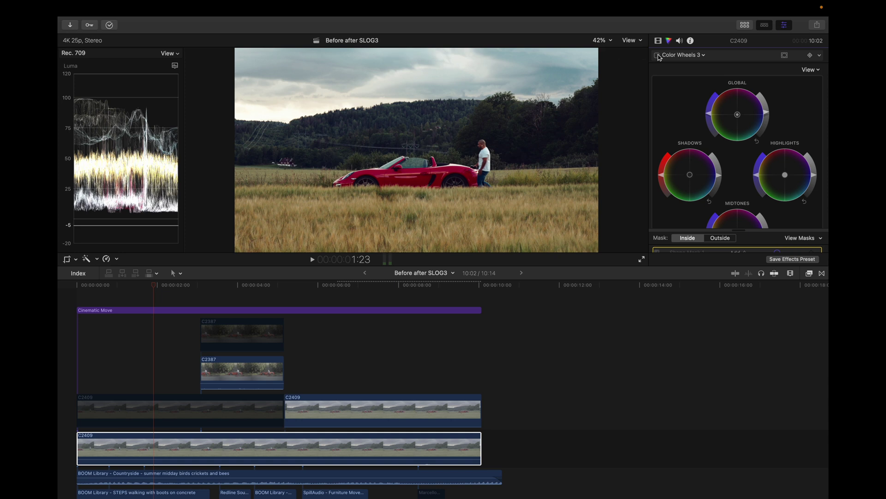
left_click(658, 55)
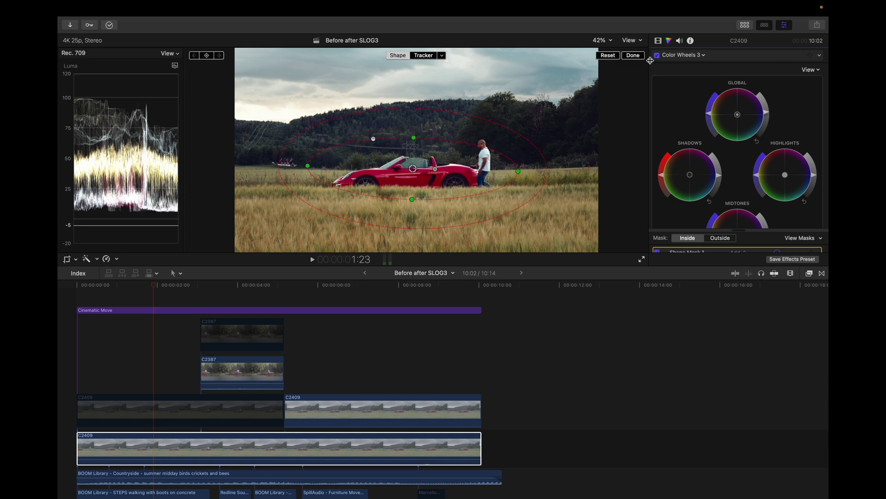
Compare the image with Color Wheels 4 on and off, review its wheels, and enable the correction
key("super+6")
left_click(658, 142)
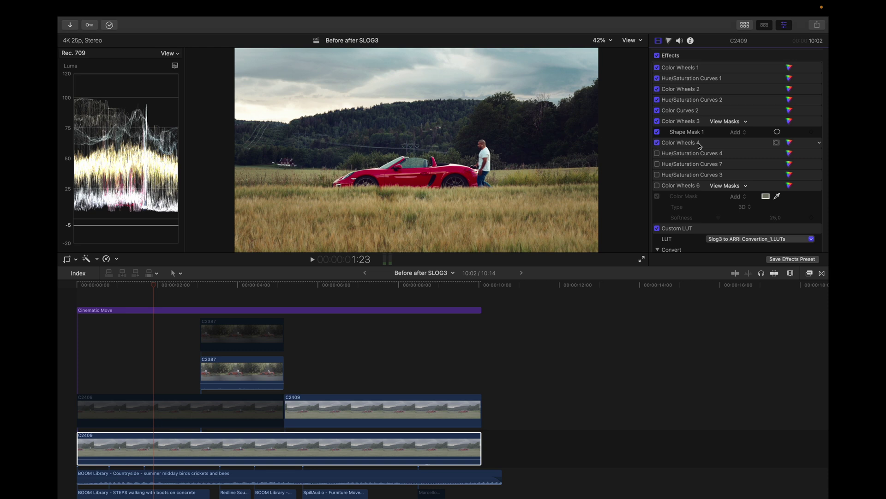
left_click(657, 142)
left_click(657, 142)
key("Left")
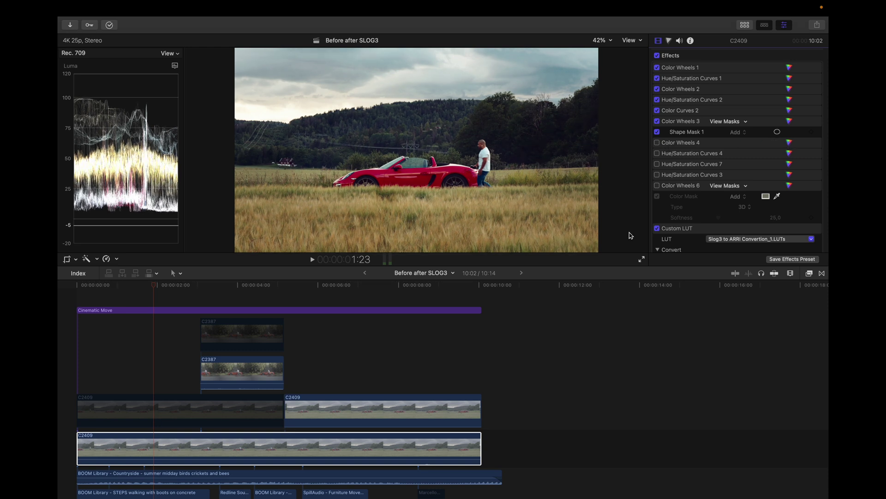
key("super+6")
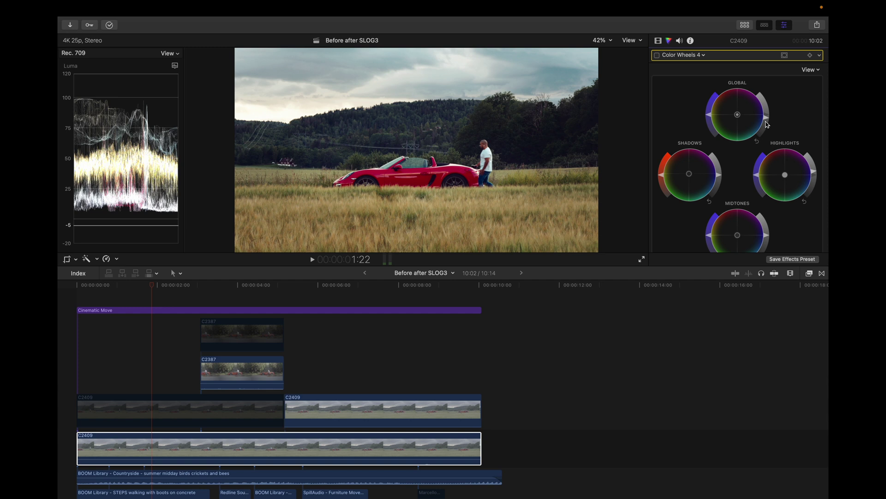
scroll(767, 125, "down", 3)
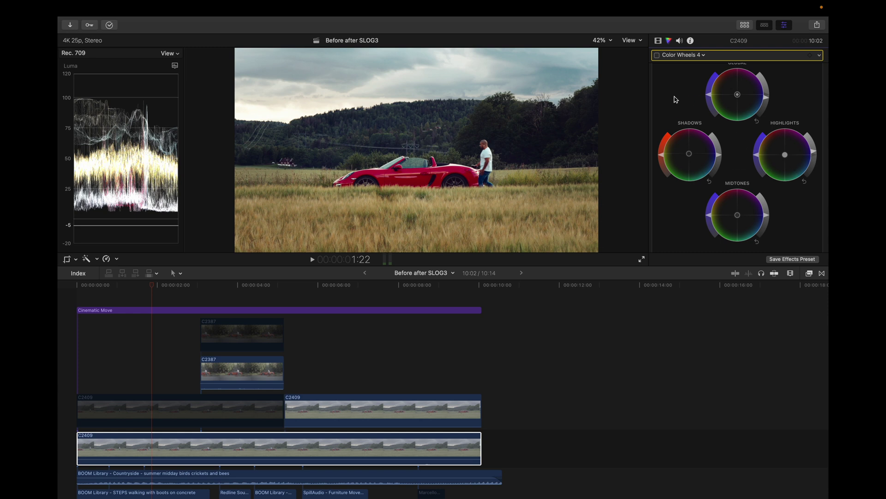
left_click(658, 40)
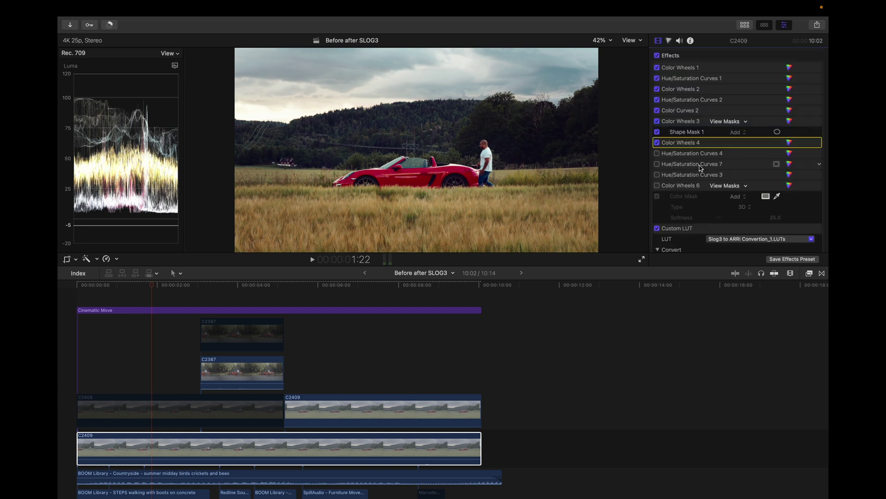
Inspect the curves of Hue/Saturation Curves 4, including Hue vs Hue and Hue vs Sat, and enable the correction
left_click(790, 142)
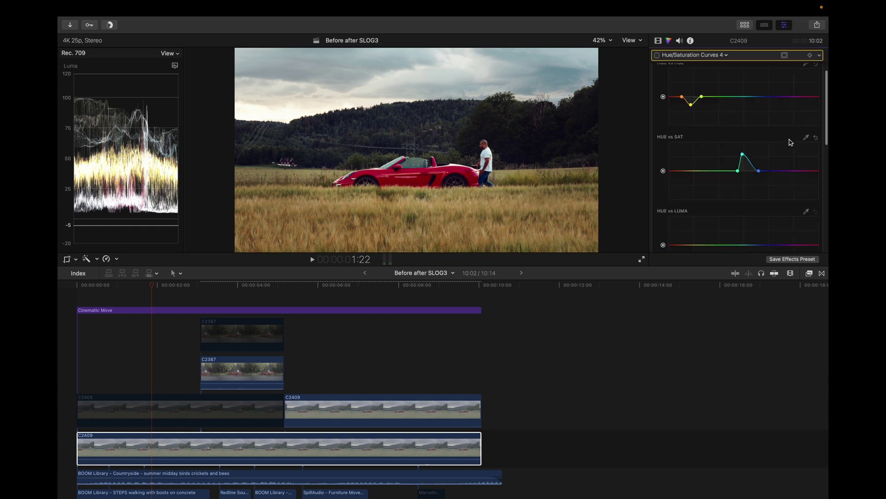
scroll(716, 137, "up", 2)
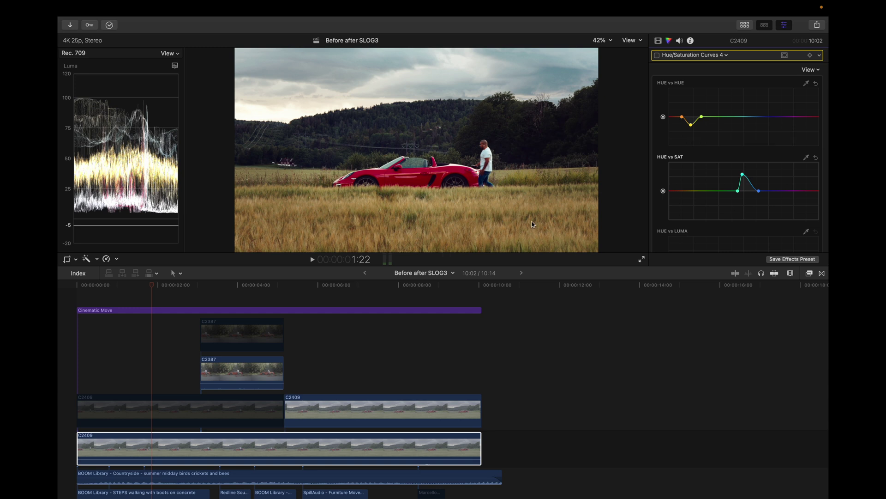
scroll(725, 167, "down", 10)
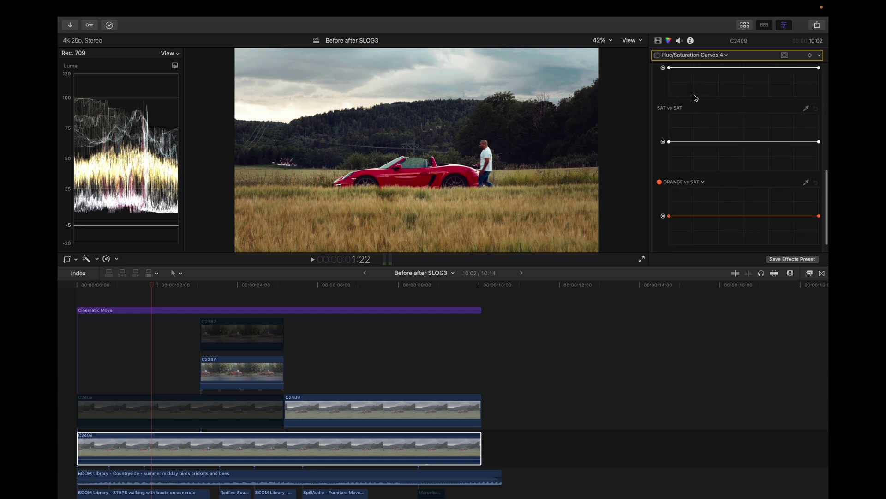
left_click(658, 55)
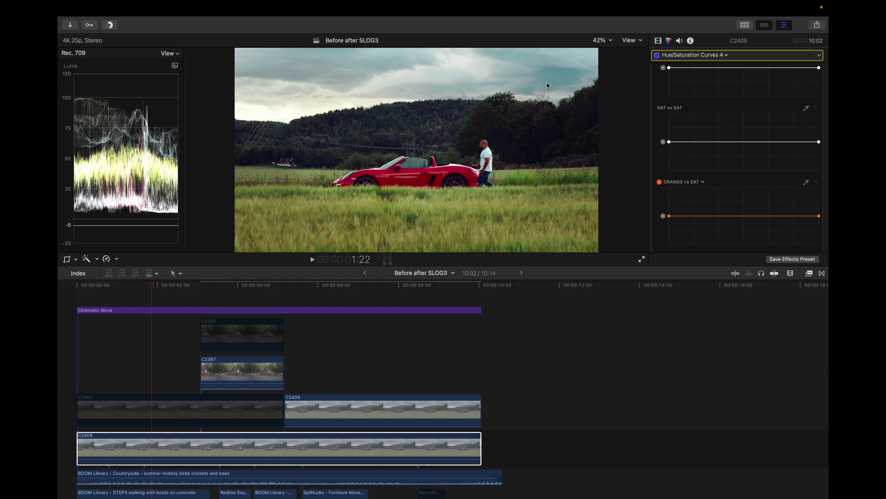
Review the Hue vs Hue curve of Hue/Saturation Curves 7, compare the image with it off and on, and leave the correction enabled
left_click(658, 41)
left_click(789, 148)
left_click(790, 148)
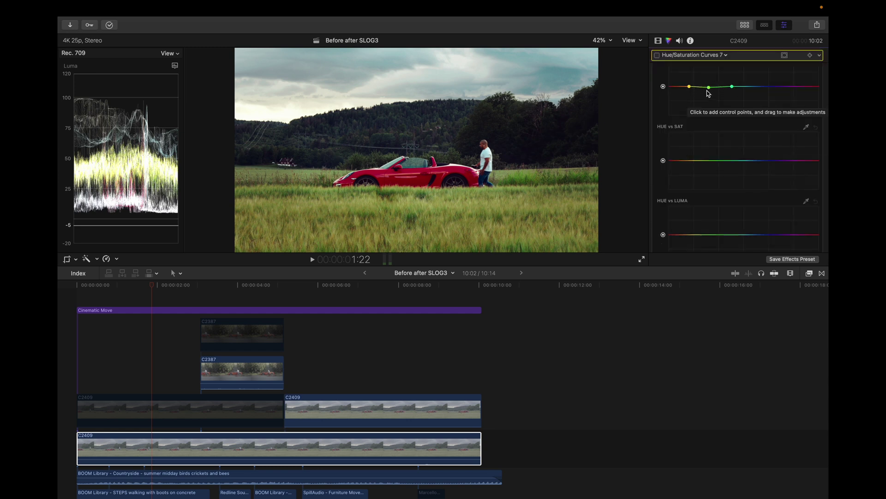
left_click(657, 56)
left_click(657, 55)
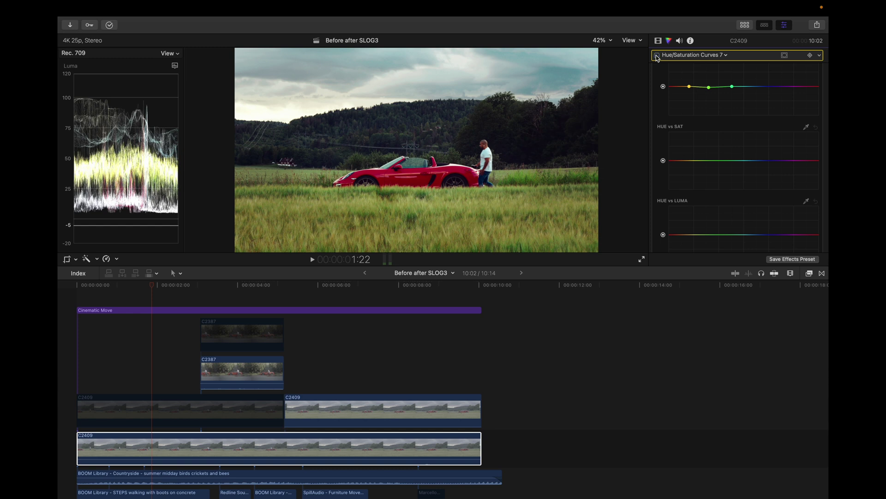
left_click(658, 56)
left_click(657, 56)
left_click(657, 56)
left_click(659, 41)
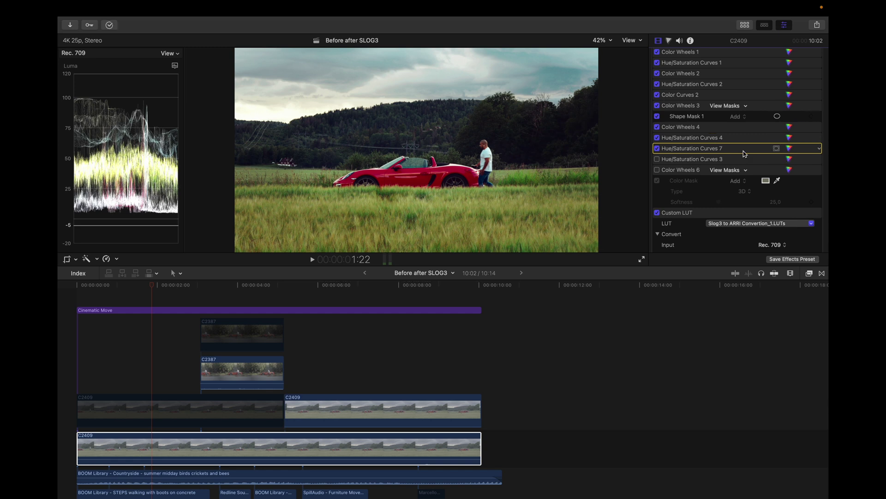
Review the Hue vs Hue curve of Hue/Saturation Curves 3 and enable the correction
left_click(730, 159)
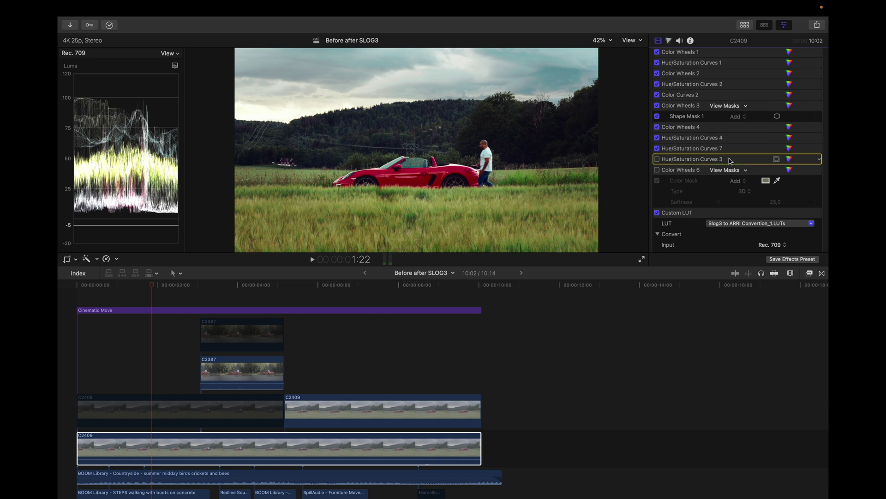
left_click(790, 159)
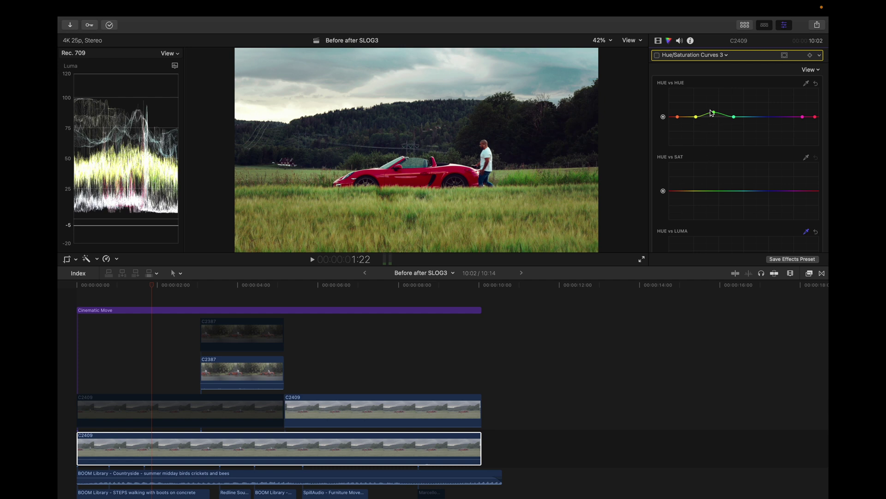
left_click(661, 56)
left_click(657, 55)
left_click(658, 41)
left_click(776, 154)
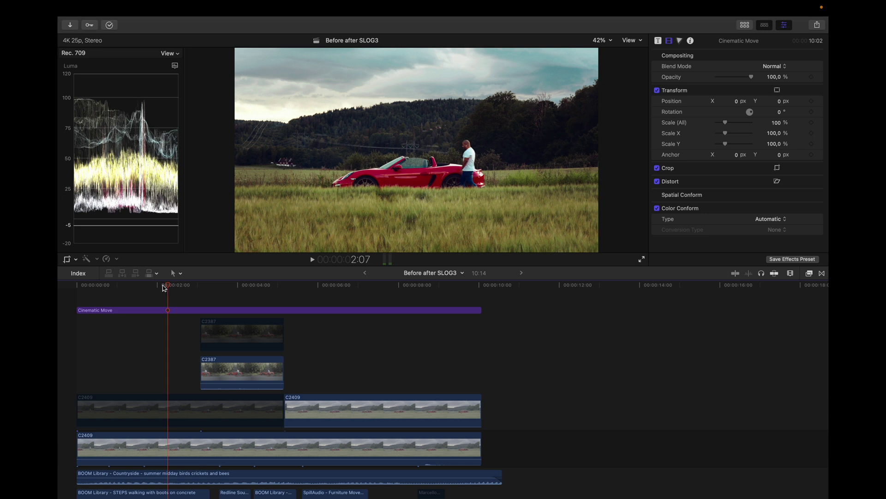
Select the visible C2387 clip above C2409 and enable its Custom LUT and Vignette effects
left_click(225, 372)
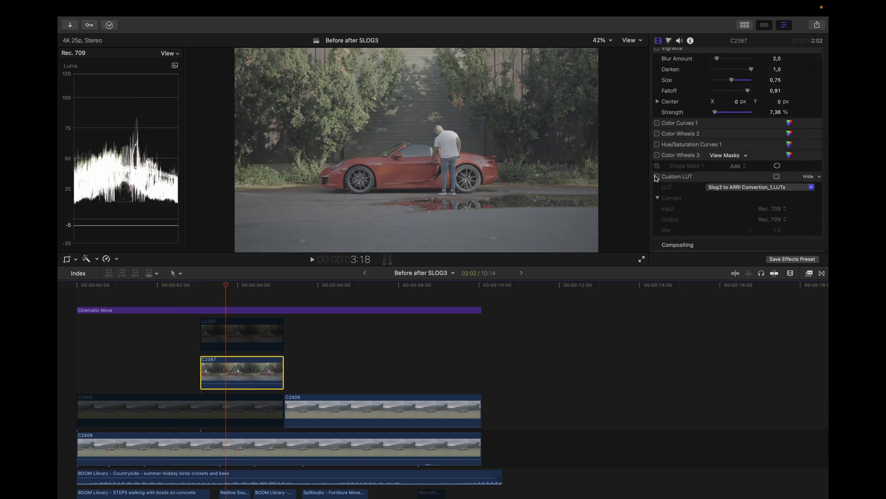
left_click(657, 176)
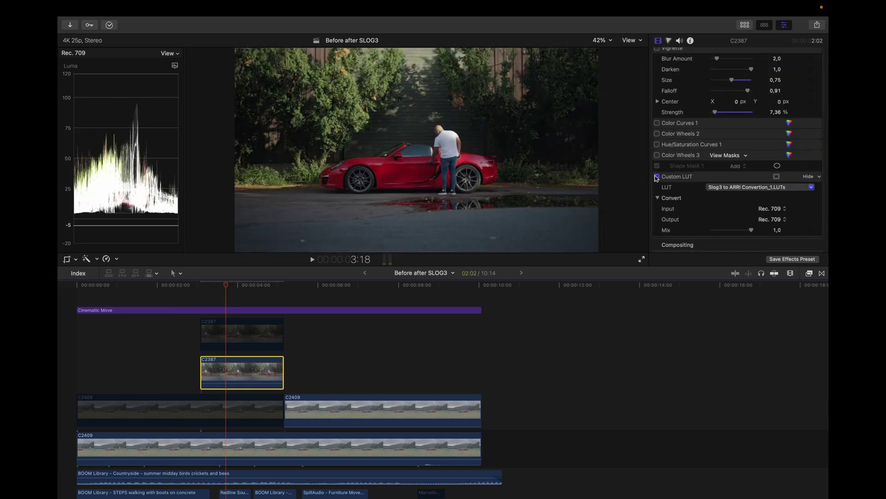
scroll(657, 175, "up", 2)
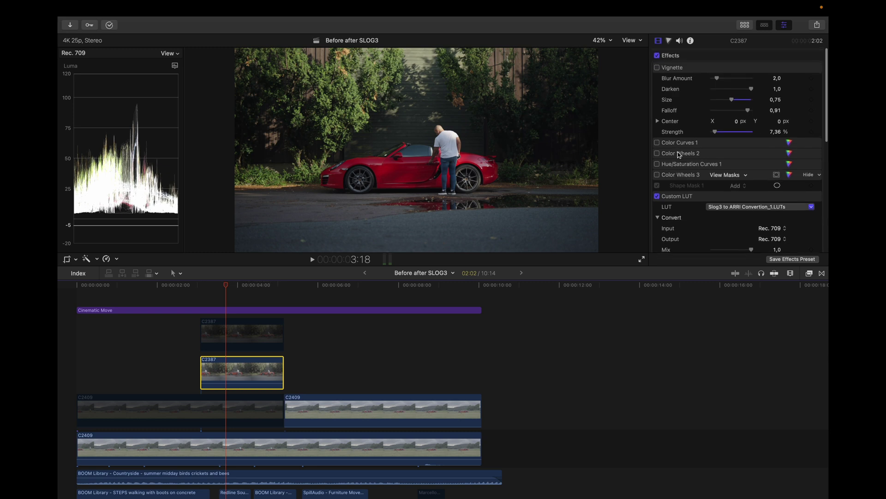
left_click(658, 68)
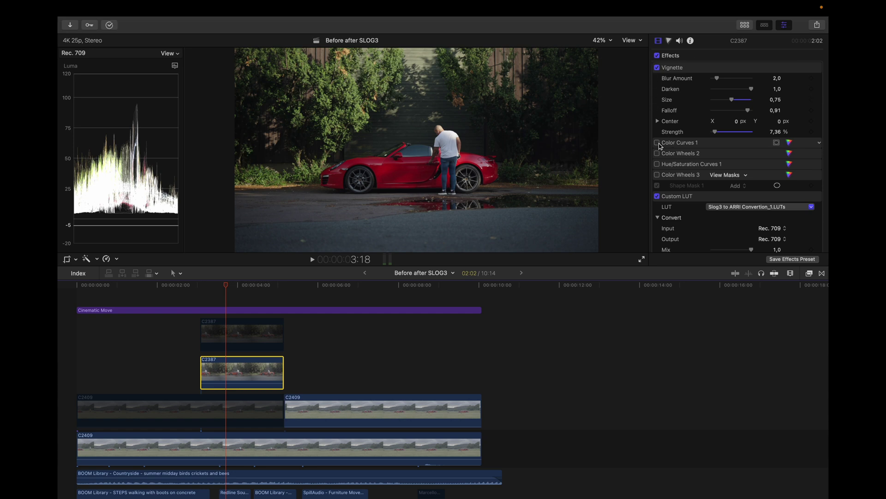
Inspect the Luma and Blue curves of C2387's Color Curves 1 and enable the correction
left_click(786, 144)
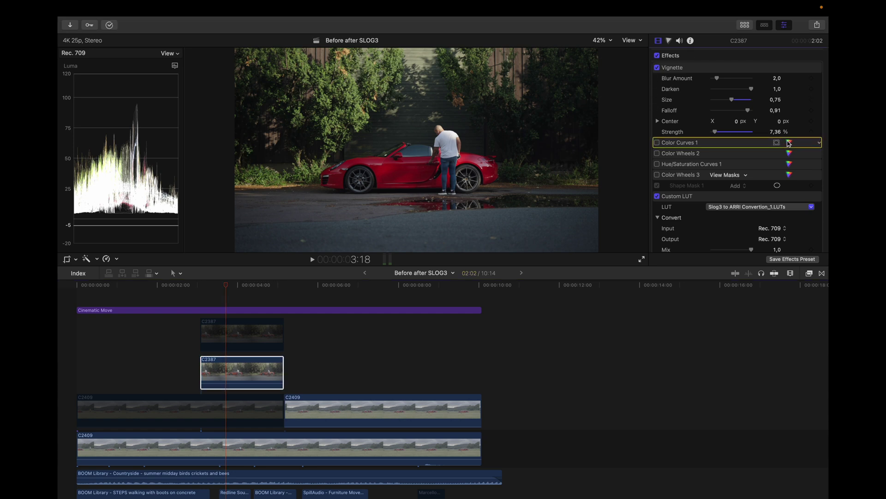
left_click(789, 144)
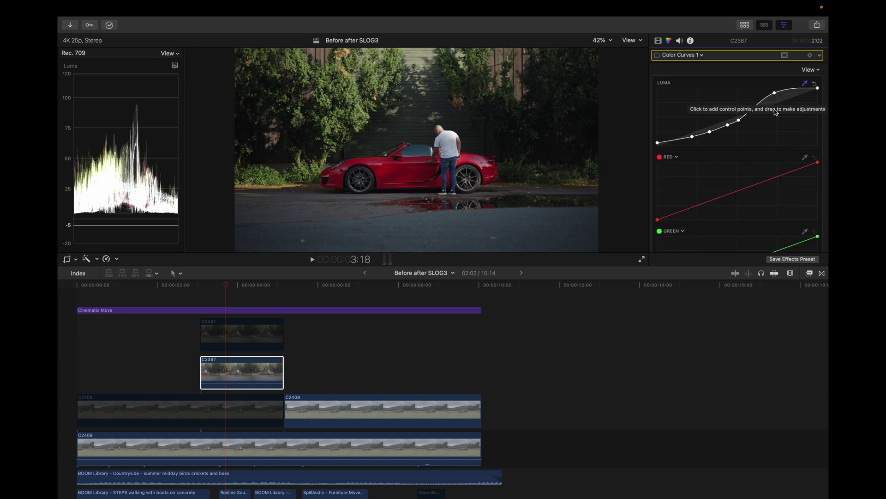
left_click(738, 120)
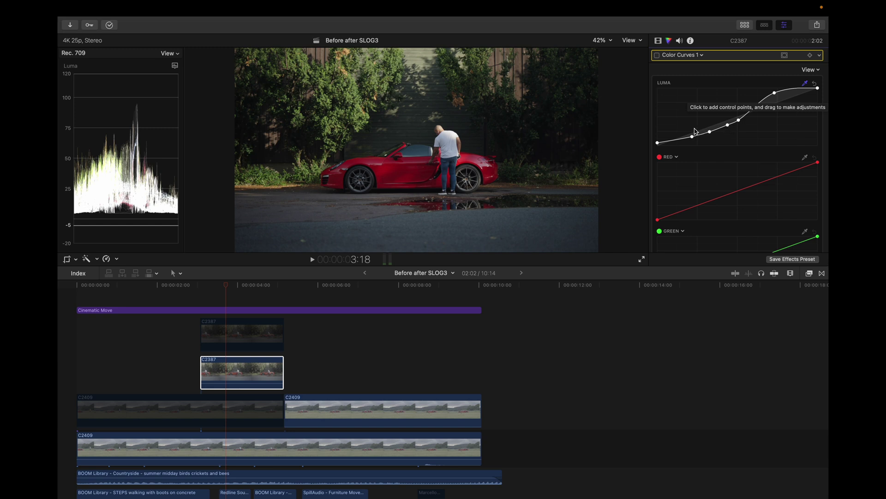
left_click_drag(738, 120, 722, 131)
left_click(728, 124)
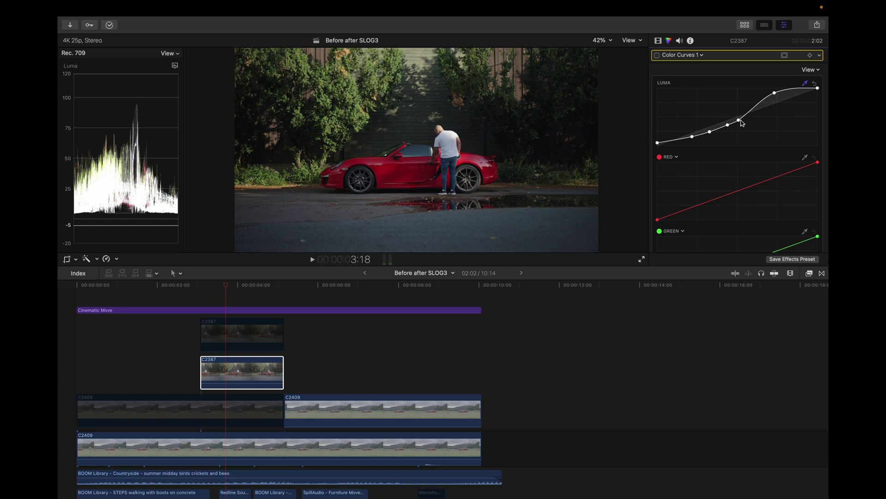
left_click(657, 56)
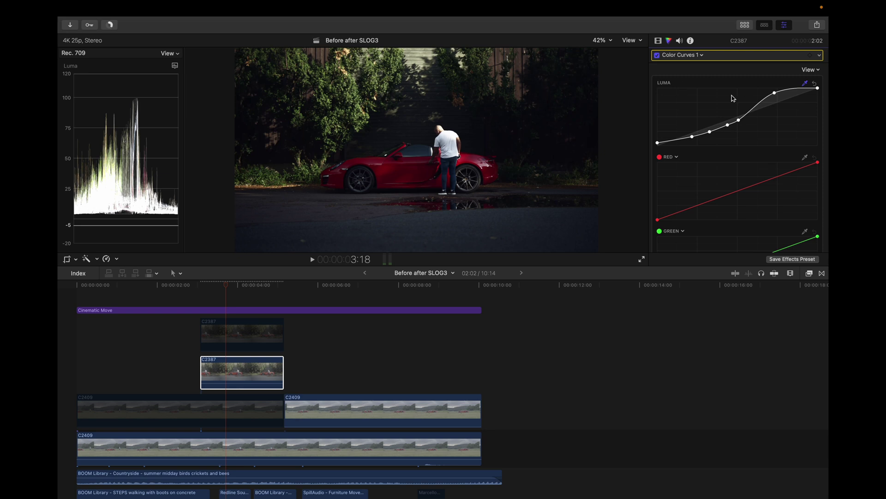
scroll(733, 98, "down", 5)
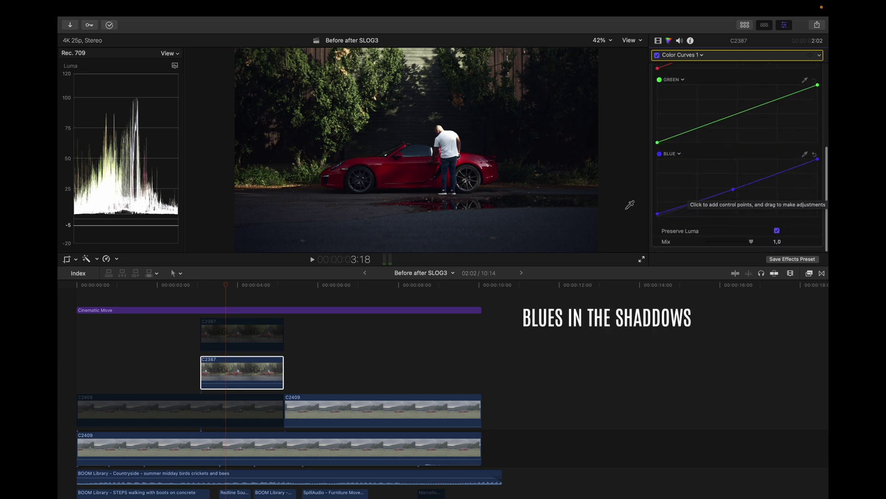
left_click(658, 41)
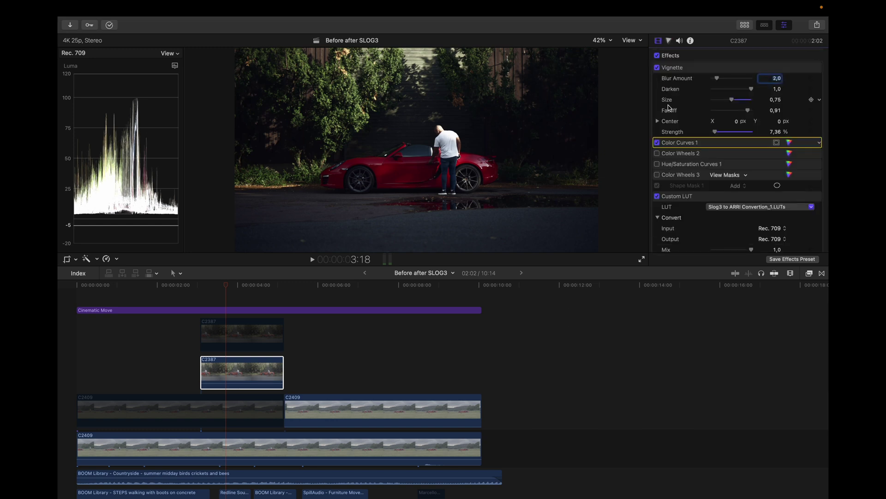
Review the global, shadows, highlights and midtones wheels of Color Wheels 2 and enable the correction
left_click(789, 153)
scroll(748, 111, "down", 1)
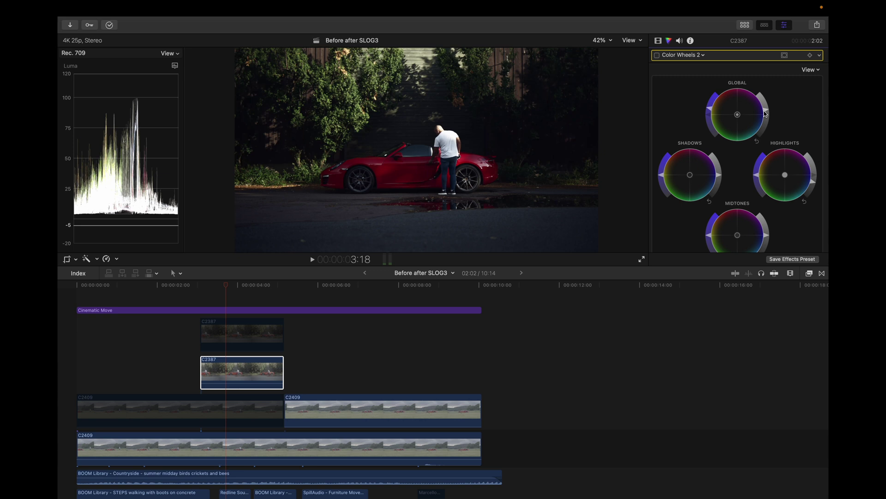
scroll(785, 171, "down", 5)
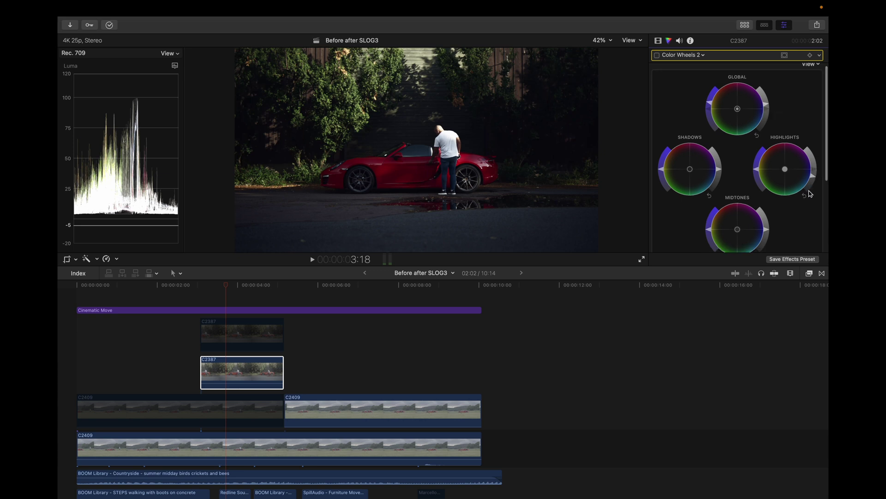
scroll(727, 100, "up", 3)
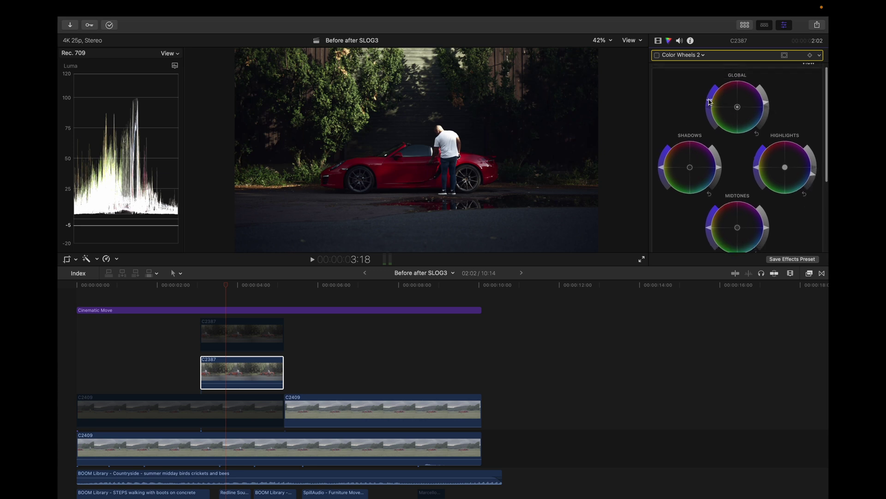
scroll(719, 93, "down", 5)
left_click(657, 56)
left_click(658, 40)
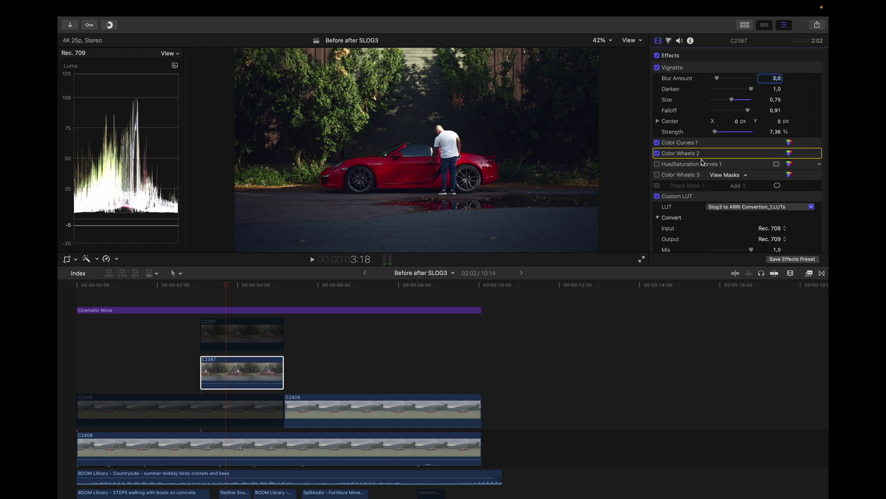
Enable Hue/Saturation Curves 1 on C2387 and examine the green point of its Hue vs Hue curve
scroll(662, 156, "down", 2)
left_click(802, 154)
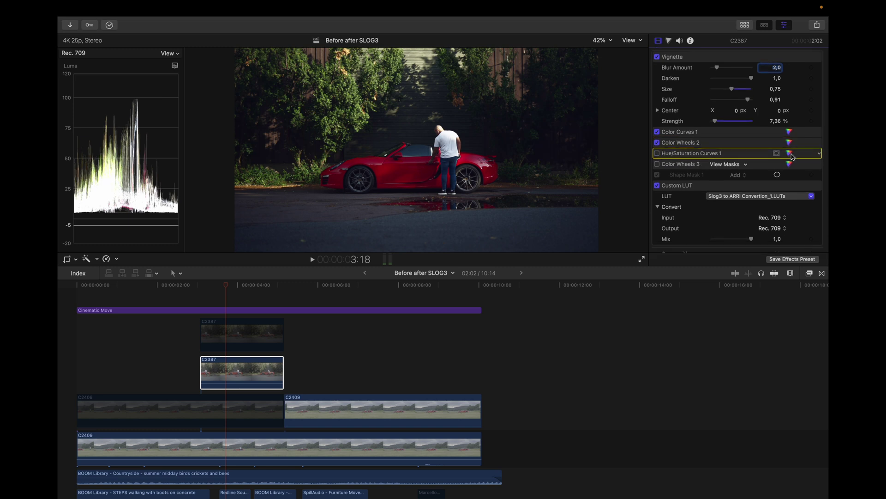
left_click(790, 154)
left_click(657, 56)
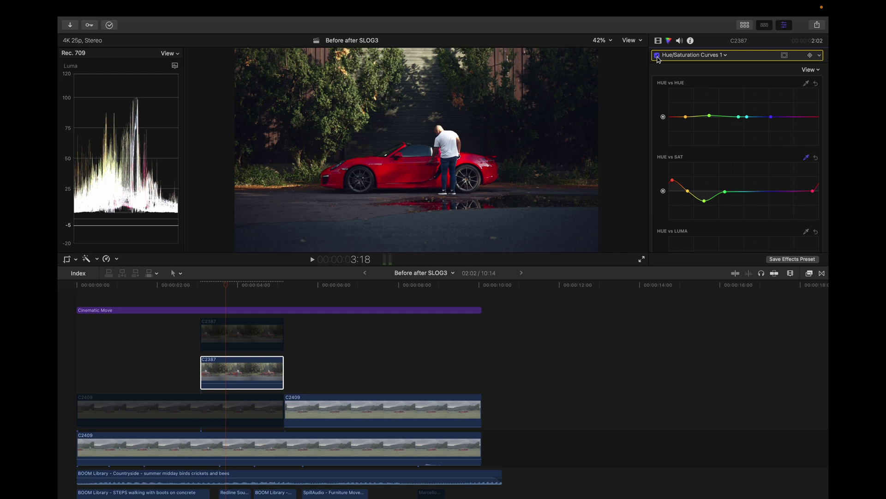
mouse_move(710, 117)
left_mouse_down()
mouse_move(713, 90)
mouse_move(709, 115)
left_mouse_up()
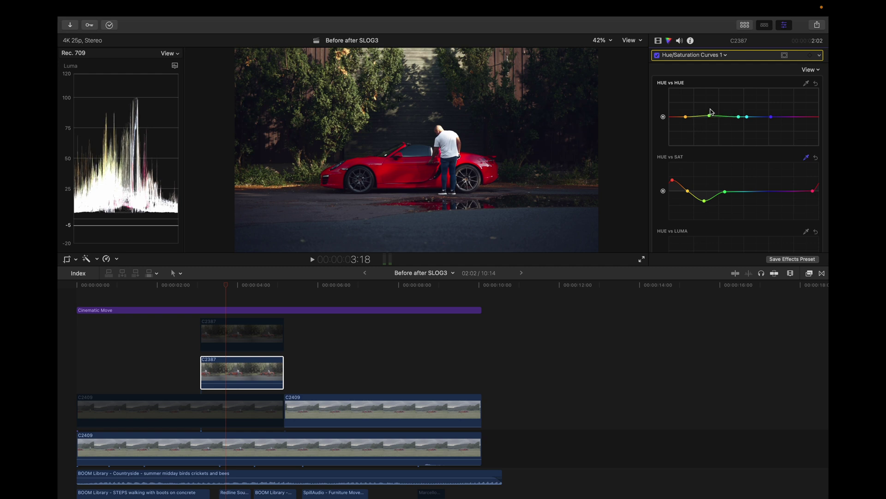
Examine the red and green points of the Hue vs Sat and Hue vs Luma curves, then check the remaining saturation curves
scroll(683, 185, "down", 3)
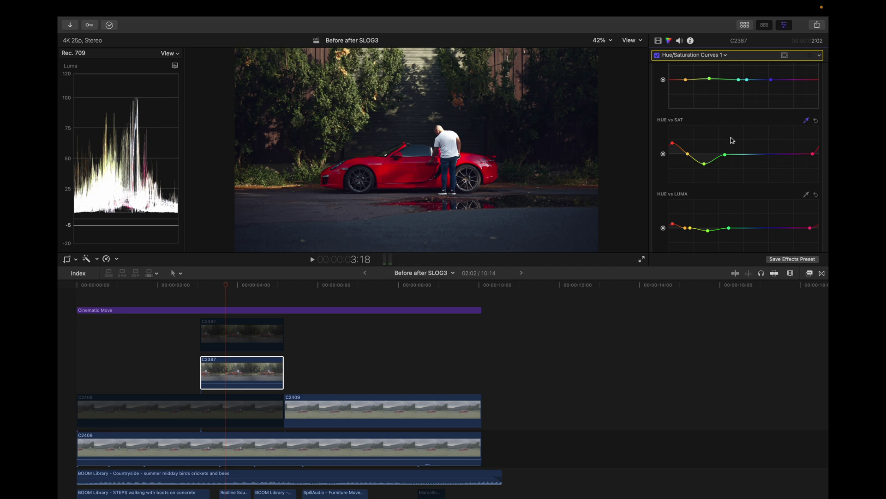
mouse_move(673, 142)
left_mouse_down()
mouse_move(672, 158)
mouse_move(671, 135)
mouse_move(672, 143)
left_mouse_up()
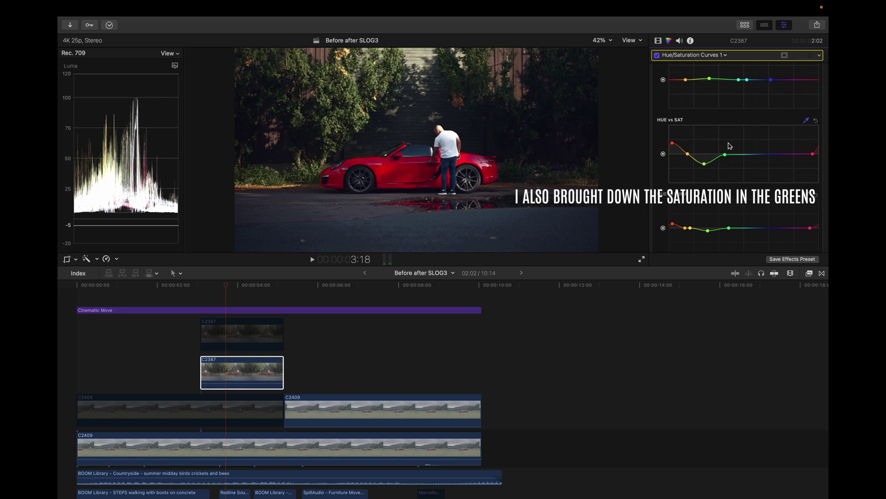
scroll(730, 146, "down", 3)
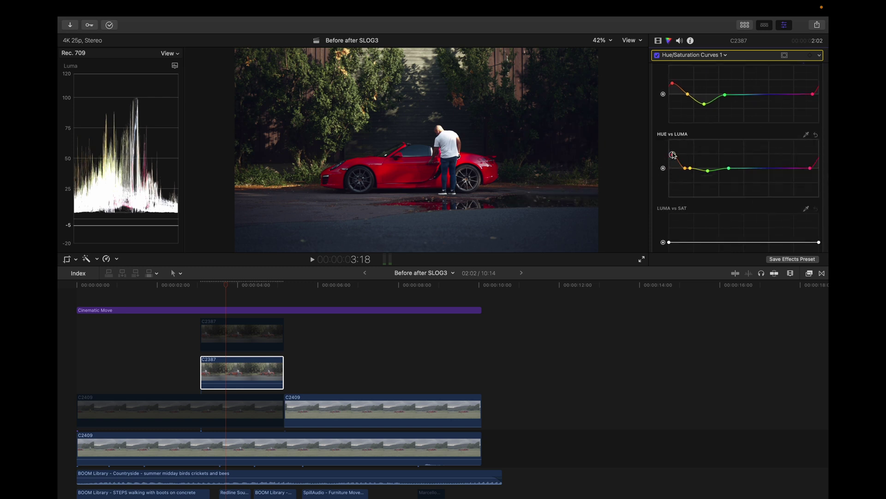
mouse_move(673, 164)
left_mouse_down()
mouse_move(673, 175)
mouse_move(672, 161)
left_mouse_up()
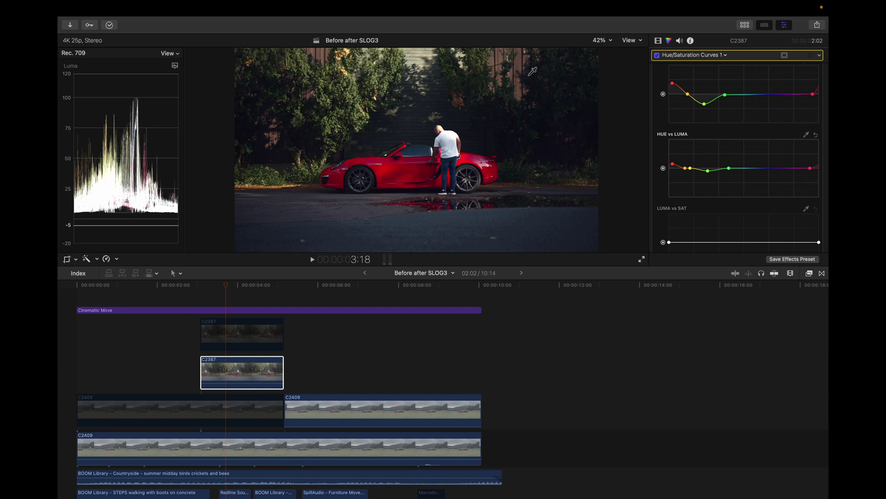
mouse_move(709, 171)
left_mouse_down()
mouse_move(708, 161)
mouse_move(709, 171)
left_mouse_up()
scroll(697, 115, "down", 5)
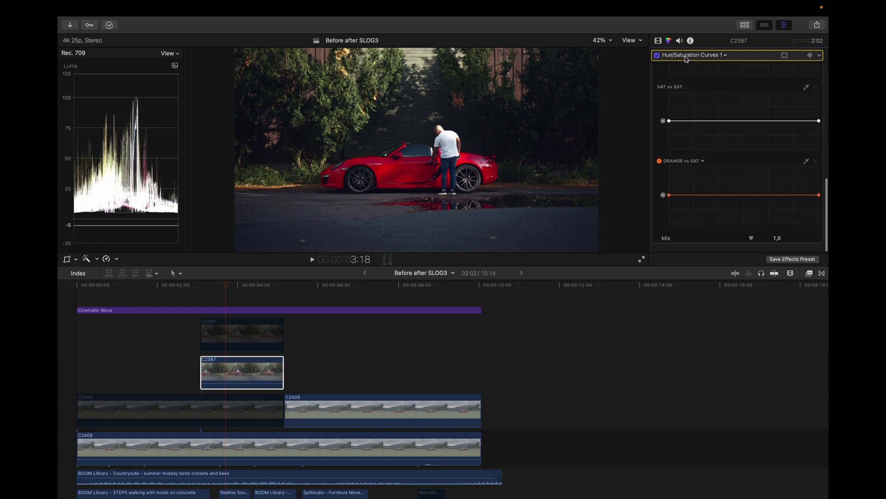
Enable Color Wheels 3, view its Shape Mask 1 outline over the road, and review the correction's wheels
left_click(657, 40)
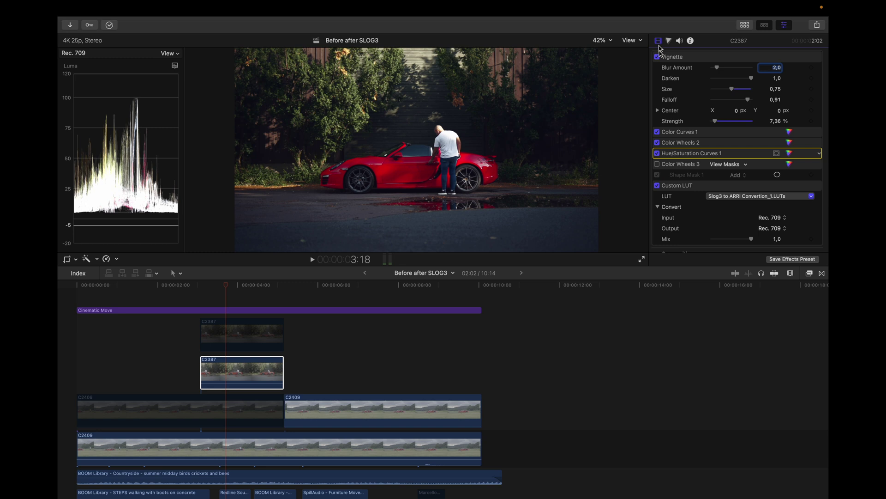
left_click(657, 165)
left_click(777, 164)
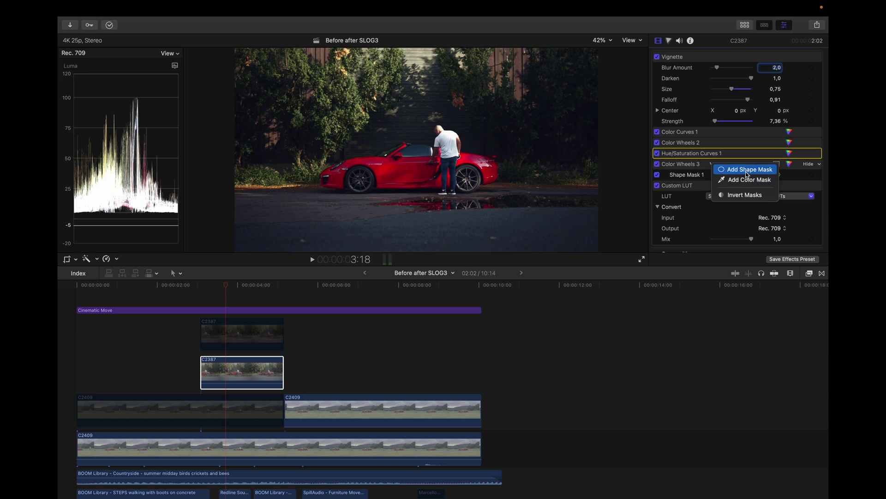
left_click(741, 170)
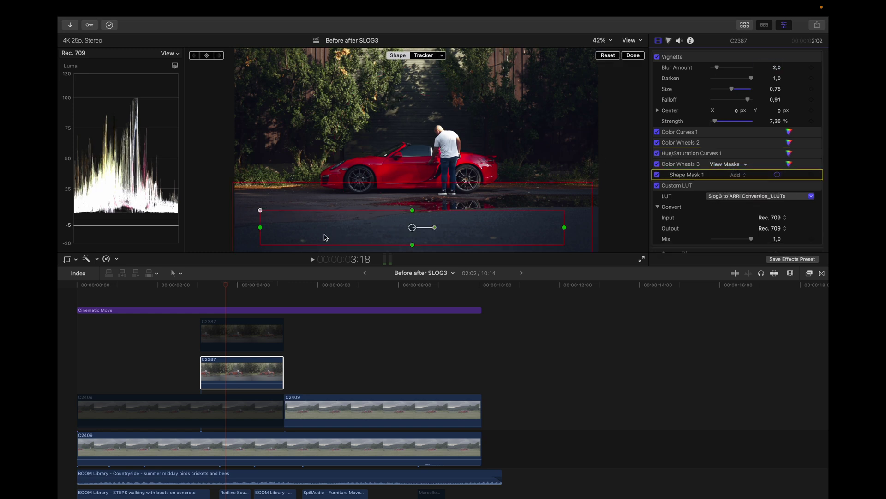
key("super+6")
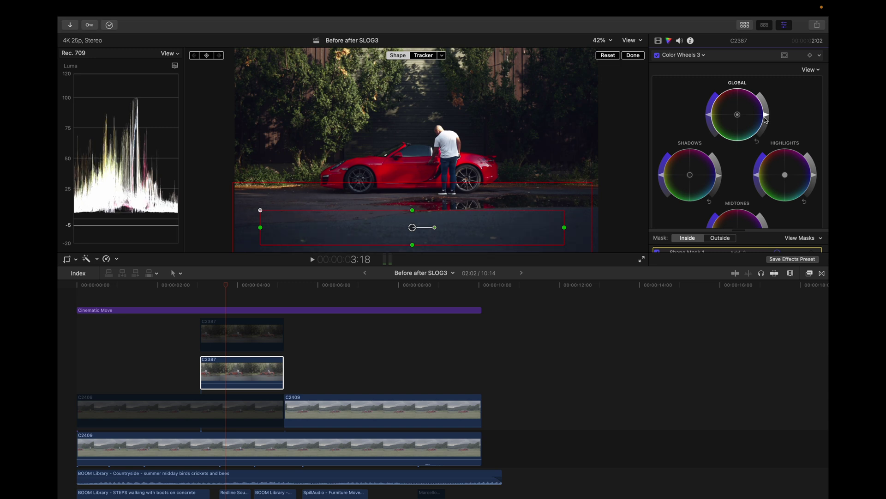
left_click(635, 56)
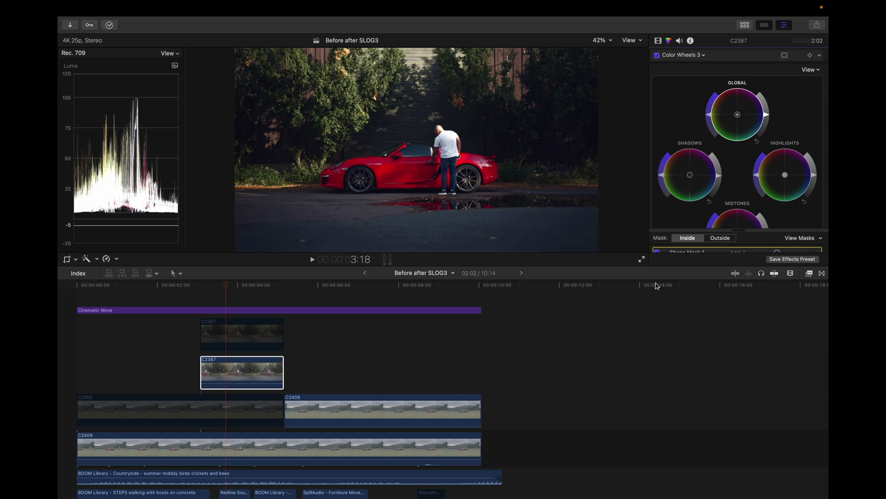